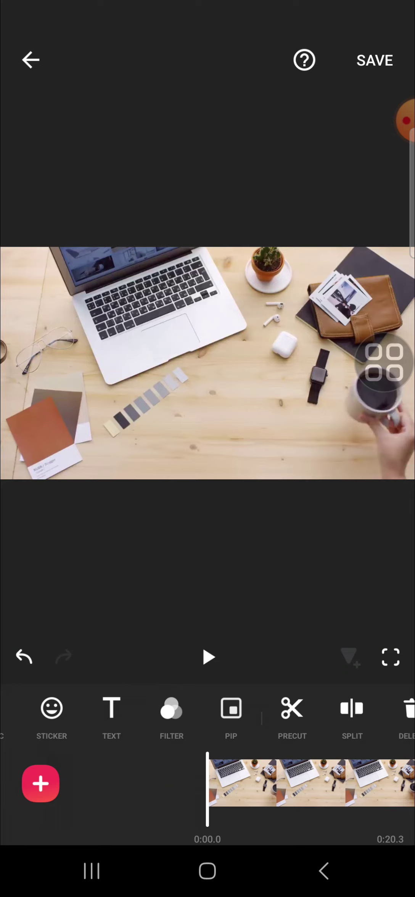
- Add the 20-second laptop desk clip from the Album as a picture-in-picture overlay
left_click_drag(384, 362, 289, 342)
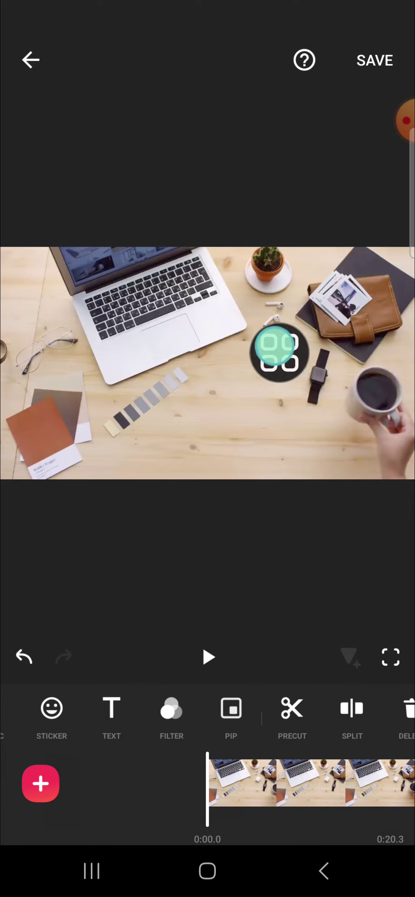
mouse_move(286, 349)
left_mouse_down()
mouse_move(358, 392)
mouse_move(261, 625)
left_mouse_up()
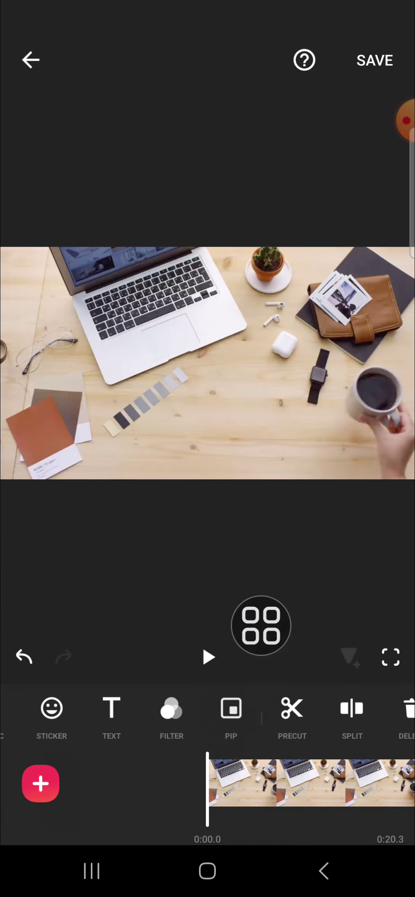
left_click(231, 709)
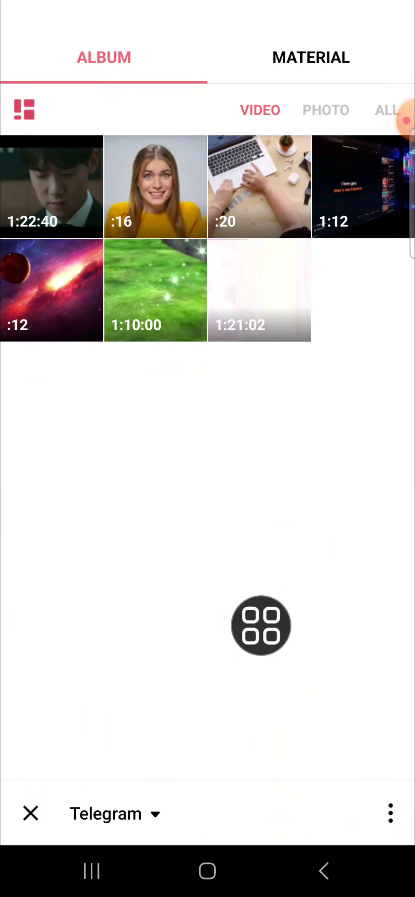
left_click_drag(261, 625, 301, 270)
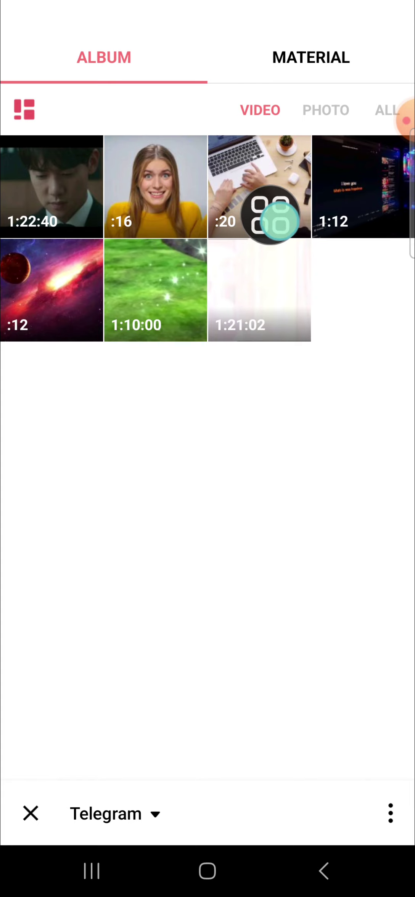
left_click(254, 190)
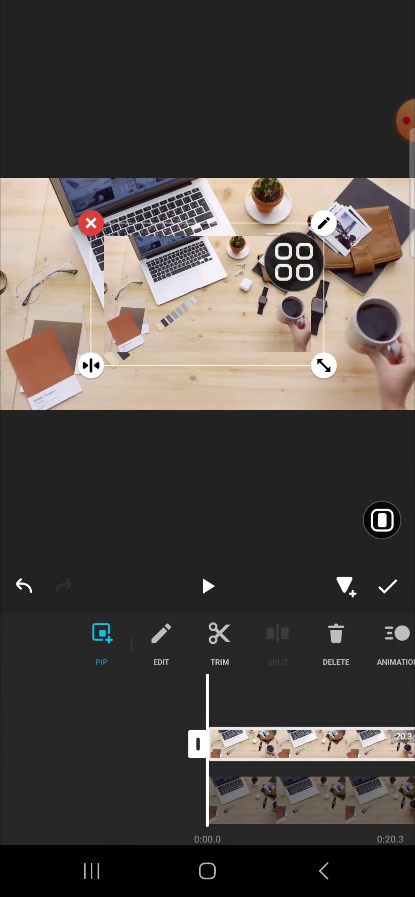
mouse_move(294, 262)
left_mouse_down()
mouse_move(260, 307)
mouse_move(192, 485)
mouse_move(345, 531)
mouse_move(373, 525)
mouse_move(375, 449)
mouse_move(291, 506)
left_mouse_up()
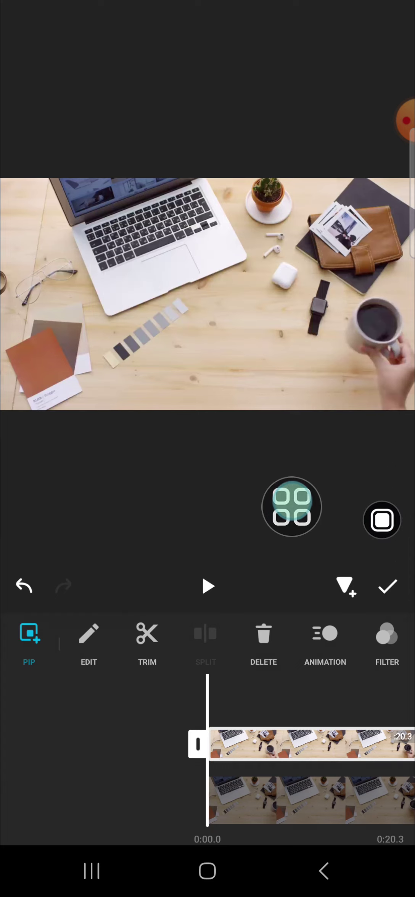
- Apply a circle mask to the picture-in-picture overlay clip
left_click_drag(323, 645, 161, 645)
left_click_drag(336, 645, 266, 645)
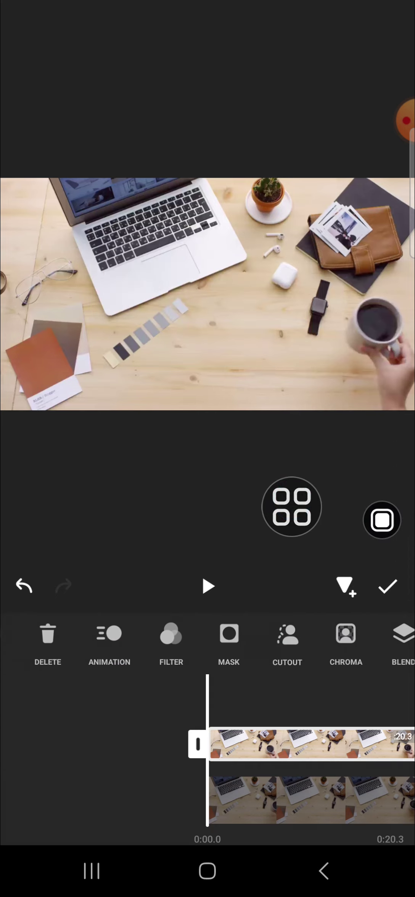
mouse_move(290, 506)
left_mouse_down()
mouse_move(207, 589)
mouse_move(232, 624)
mouse_move(289, 552)
mouse_move(234, 635)
left_mouse_up()
left_click(229, 634)
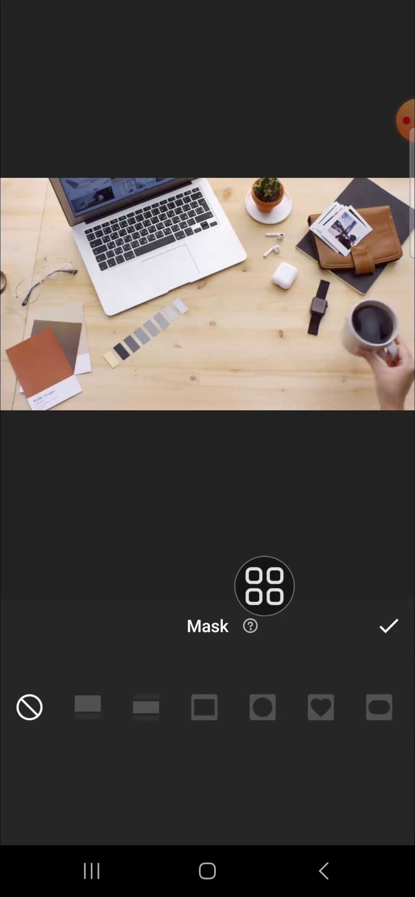
mouse_move(264, 585)
left_mouse_down()
mouse_move(280, 682)
mouse_move(261, 706)
mouse_move(275, 641)
left_mouse_up()
left_click(253, 709)
- Shrink the circle mask into a small, slim oval near the bottom of the video
left_click_drag(356, 296, 292, 294)
left_click_drag(206, 147, 209, 231)
mouse_move(292, 293)
left_mouse_down()
mouse_move(282, 289)
mouse_move(273, 293)
left_mouse_up()
mouse_move(207, 294)
left_mouse_down()
mouse_move(191, 362)
mouse_move(175, 384)
mouse_move(166, 387)
left_mouse_up()
mouse_move(231, 385)
left_mouse_down()
mouse_move(235, 385)
mouse_move(224, 385)
left_mouse_up()
mouse_move(166, 331)
left_mouse_down()
mouse_move(173, 333)
mouse_move(167, 335)
left_mouse_up()
left_click_drag(223, 387, 213, 387)
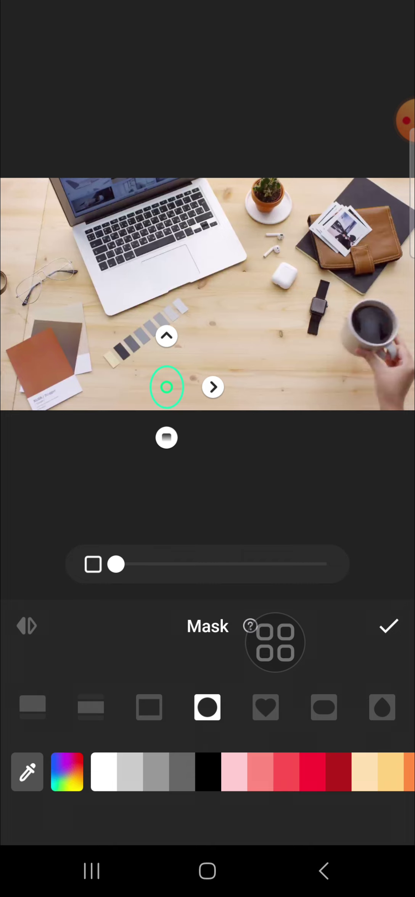
left_click_drag(274, 640, 384, 580)
- Confirm the oval mask, then enlarge the overlay and slide it over the earbud case
left_click(388, 626)
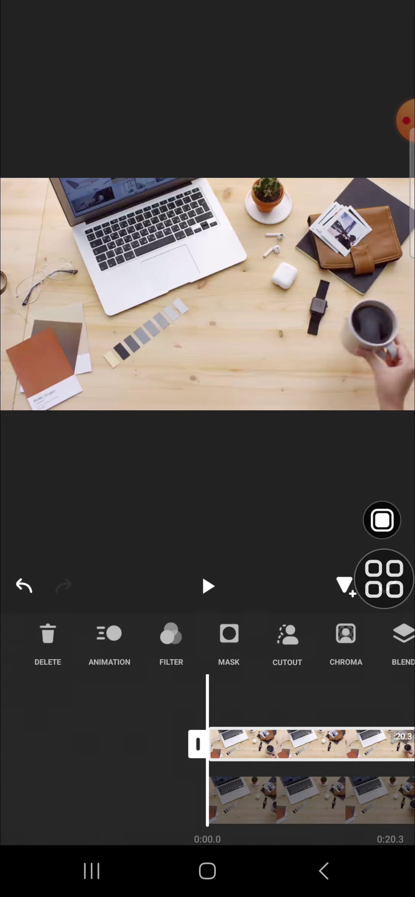
left_click_drag(270, 365, 310, 323)
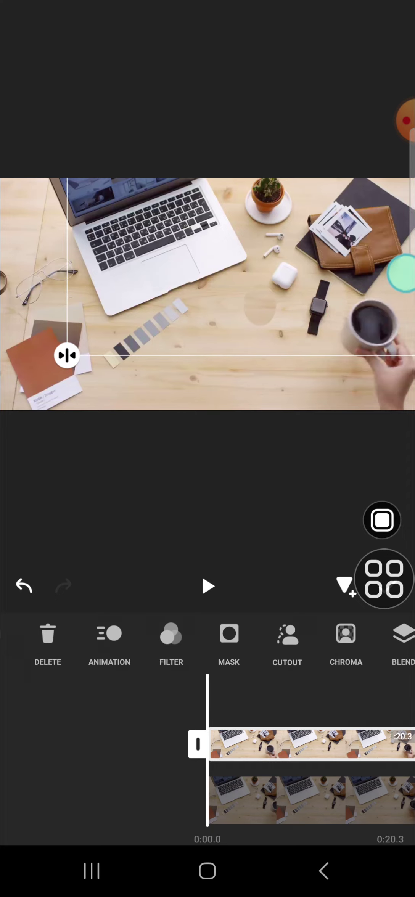
left_click_drag(285, 236, 332, 194)
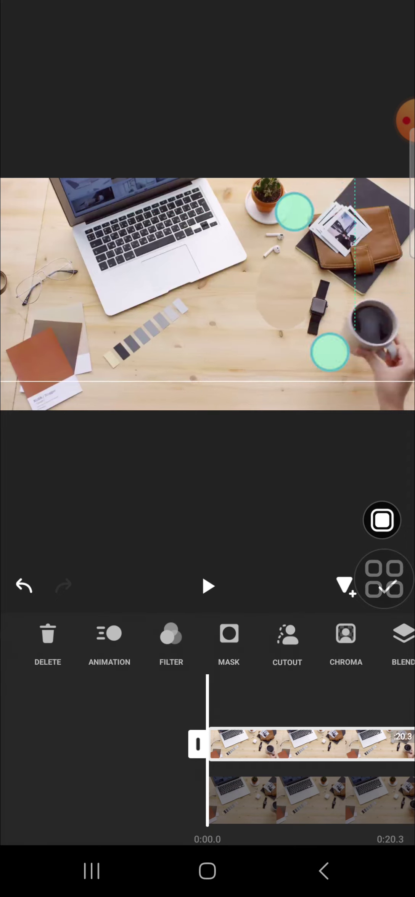
mouse_move(293, 208)
left_mouse_down()
mouse_move(284, 240)
mouse_move(301, 217)
mouse_move(293, 226)
left_mouse_up()
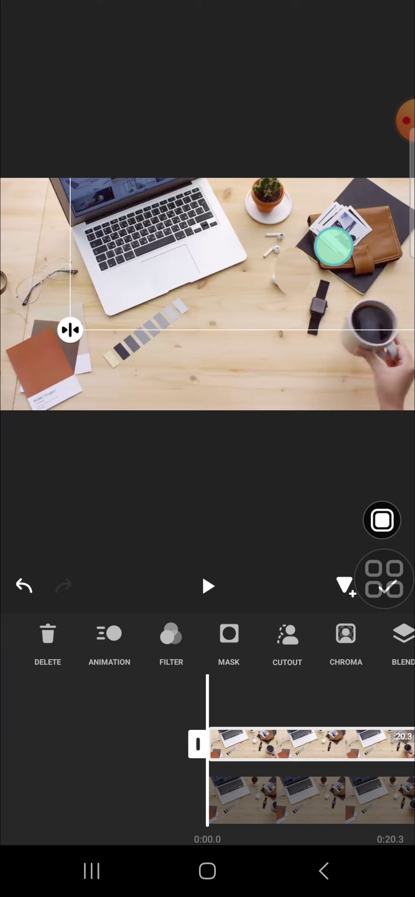
mouse_move(331, 245)
left_mouse_down()
mouse_move(319, 261)
mouse_move(322, 256)
left_mouse_up()
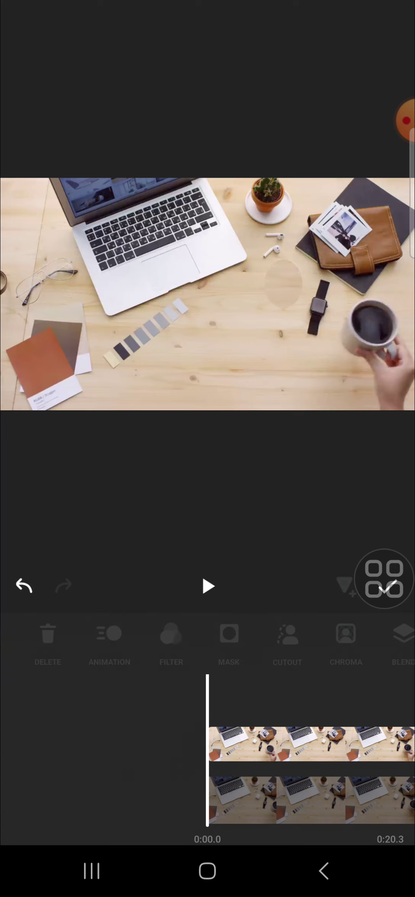
left_click_drag(384, 579, 384, 419)
- Confirm the overlay layer, then play and pause to check the earbud case is hidden
left_click(389, 584)
left_click_drag(384, 473, 378, 464)
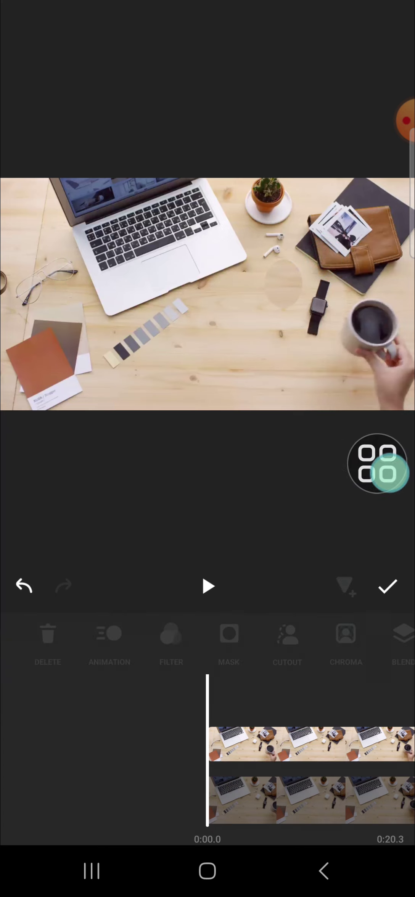
left_click(387, 589)
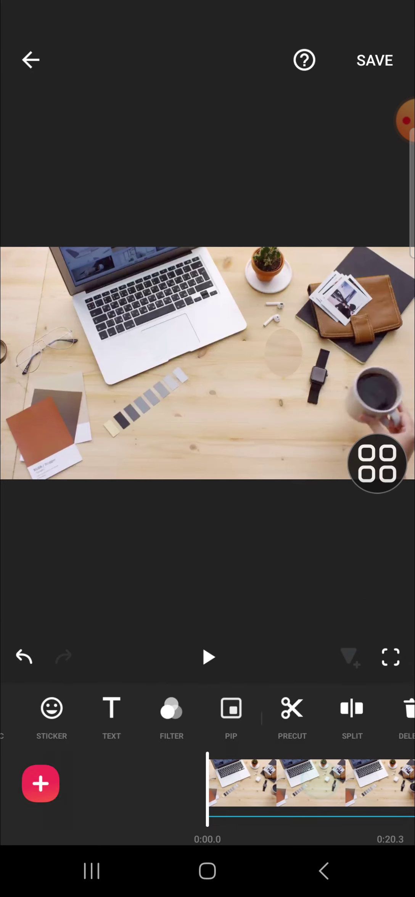
left_click(209, 656)
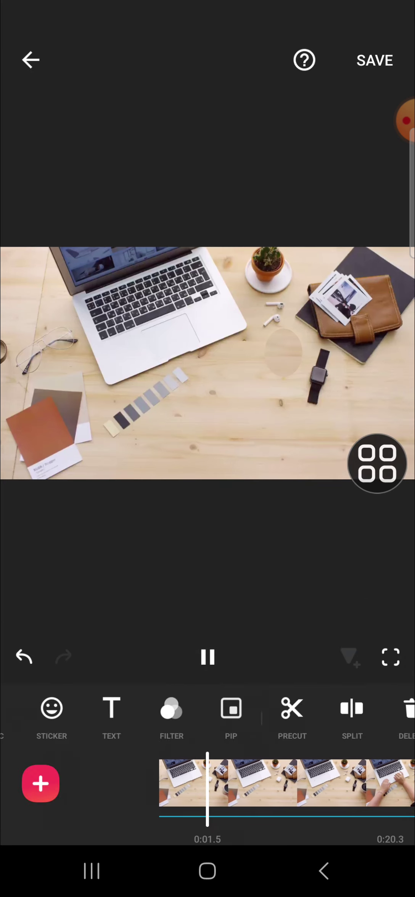
left_click(208, 657)
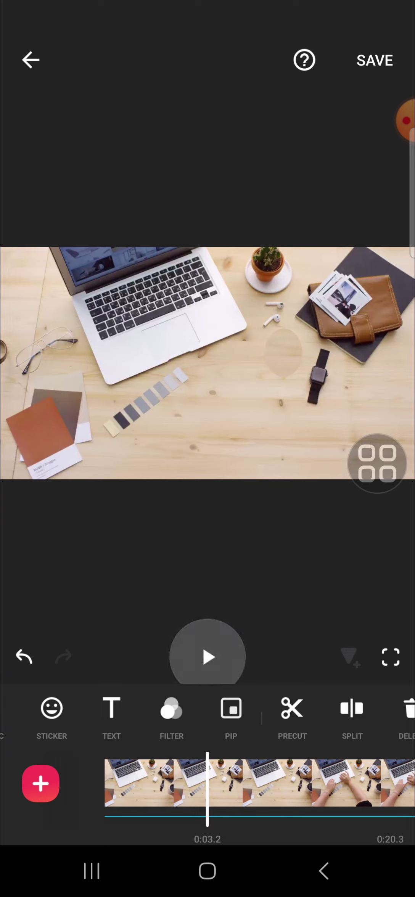